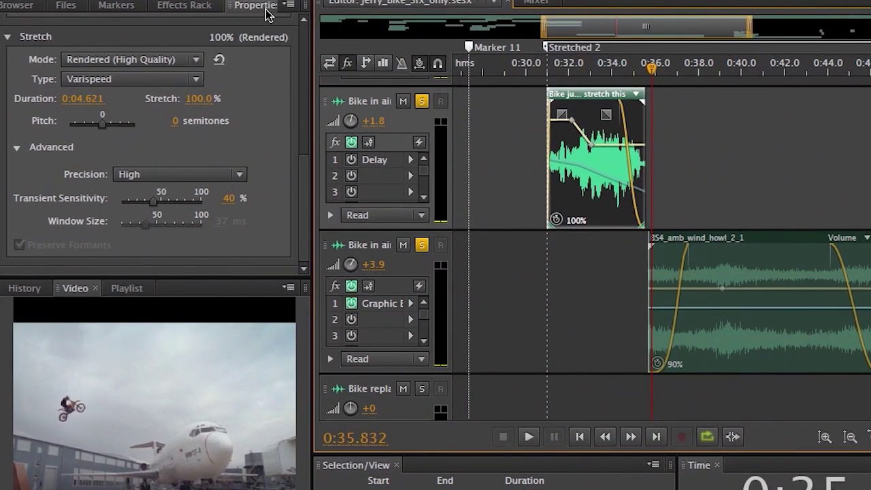
Step: Enable global clip stretching and confirm the bike clip's mode stays Rendered (High Quality)
click(8, 39)
click(8, 40)
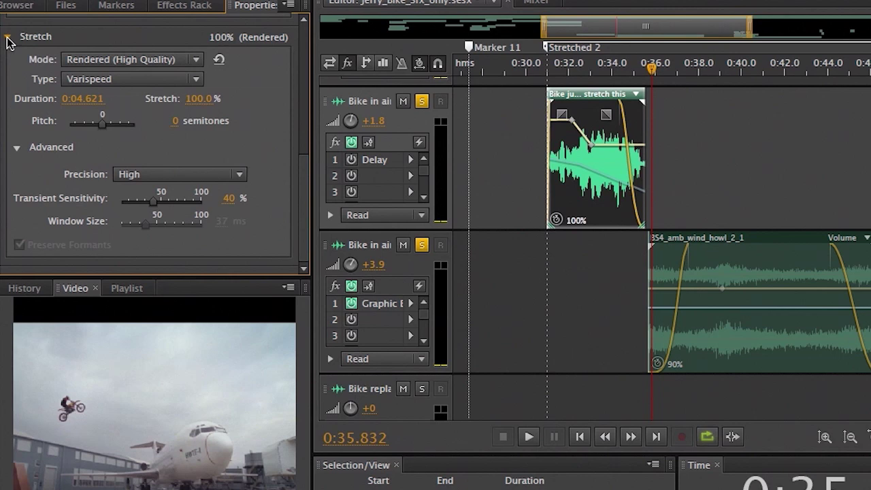
click(420, 68)
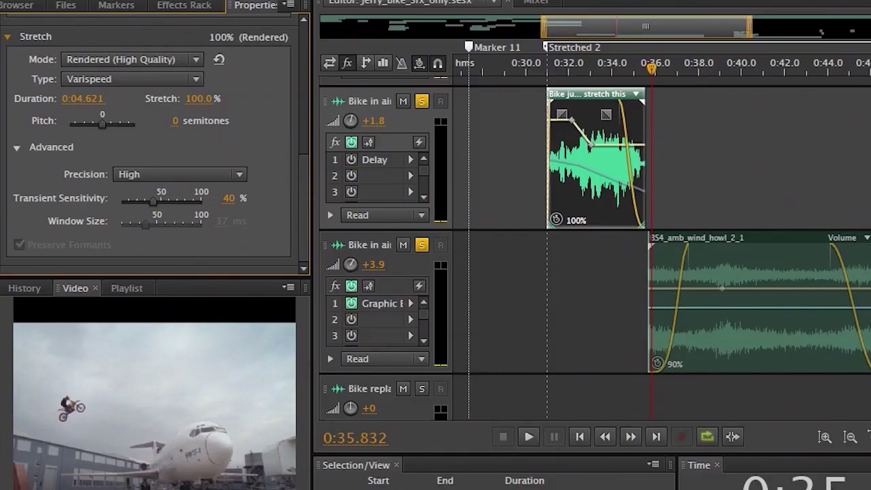
click(196, 59)
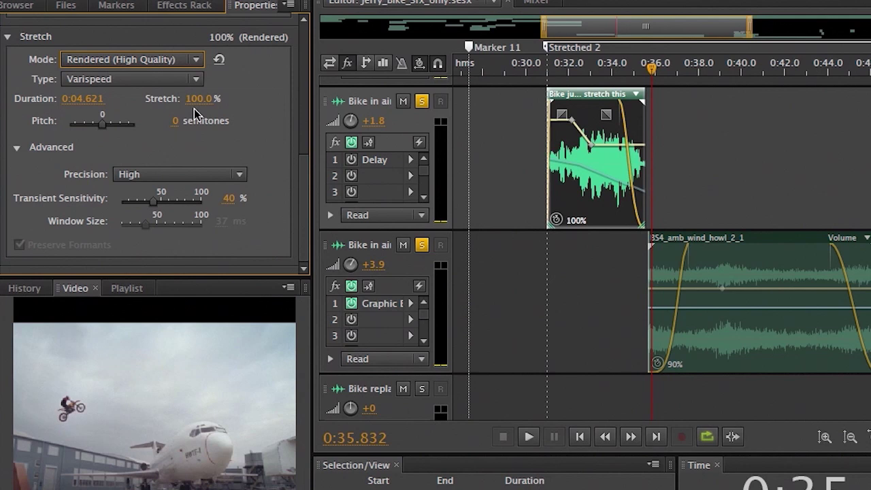
Step: Check the bike clip's stretch Type options, leaving it at Varispeed
click(184, 80)
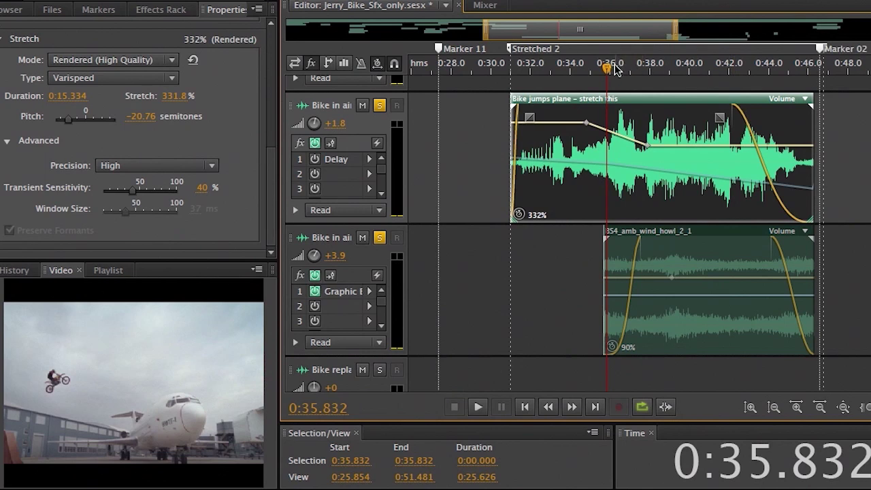
Step: Return the playhead to 0:30.558 and play the 332% stretched bike clip
drag(614, 68, 504, 66)
key(space)
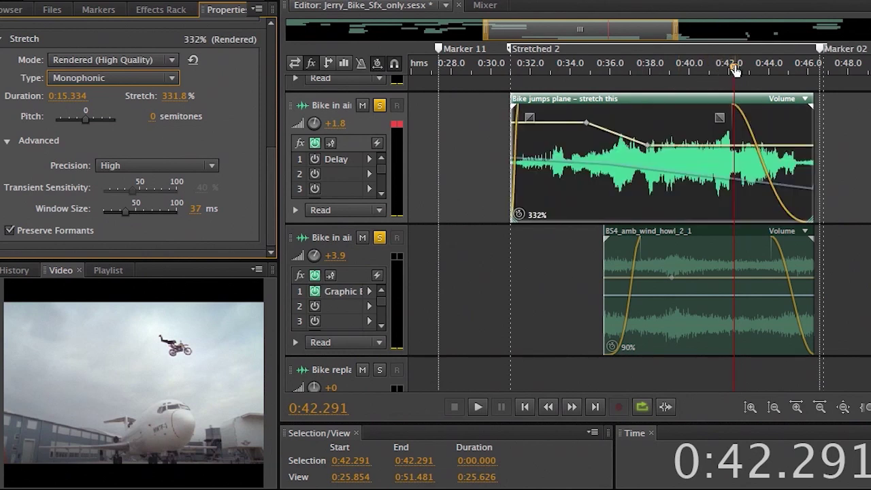
Step: Play the Monophonic-stretched bike clip from about 0:31.014
drag(734, 71, 512, 73)
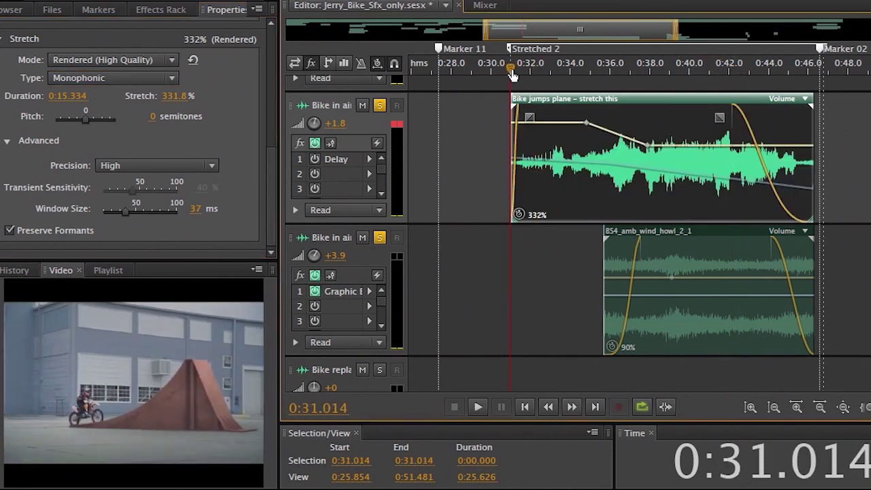
key(space)
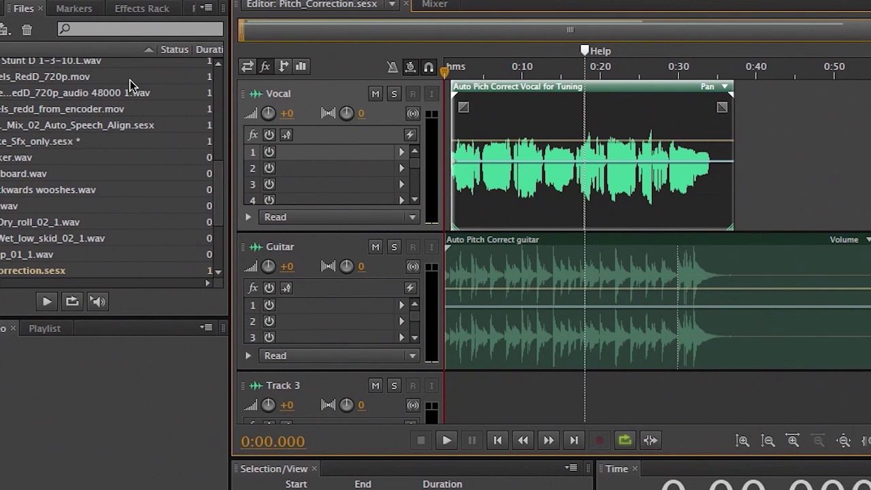
Step: Play the Pitch_Correction session's vocal and guitar from the beginning
key(space)
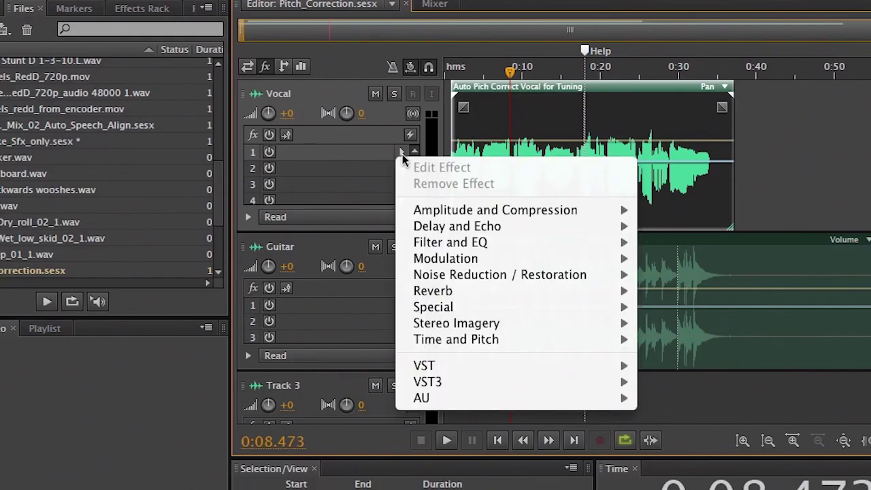
Step: Insert Time and Pitch > Automatic Pitch Correction into the Vocal track's slot 1
mouse_move(547, 342)
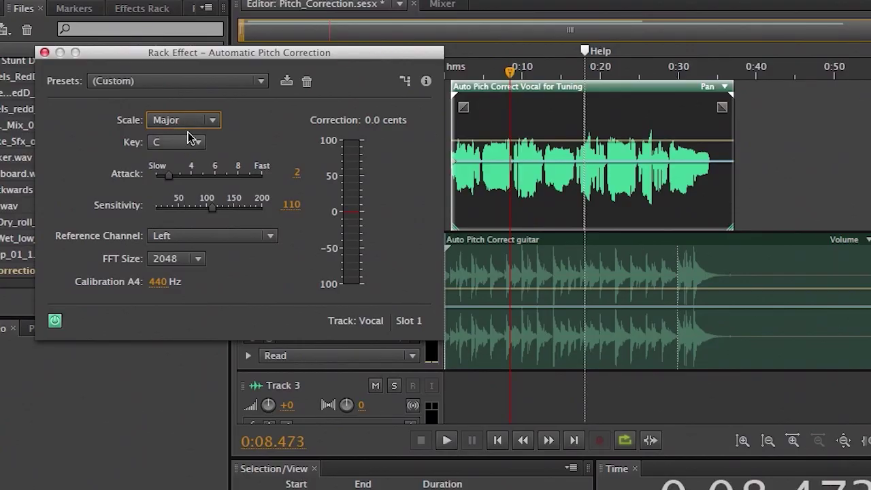
Step: Keep the Major scale, set FFT Size to 1024, bypass the effect, and rewind playback
click(207, 129)
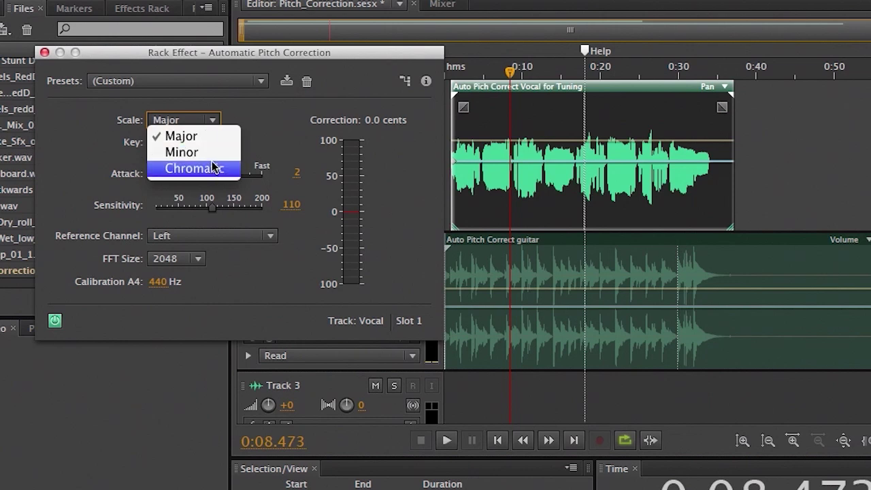
click(249, 138)
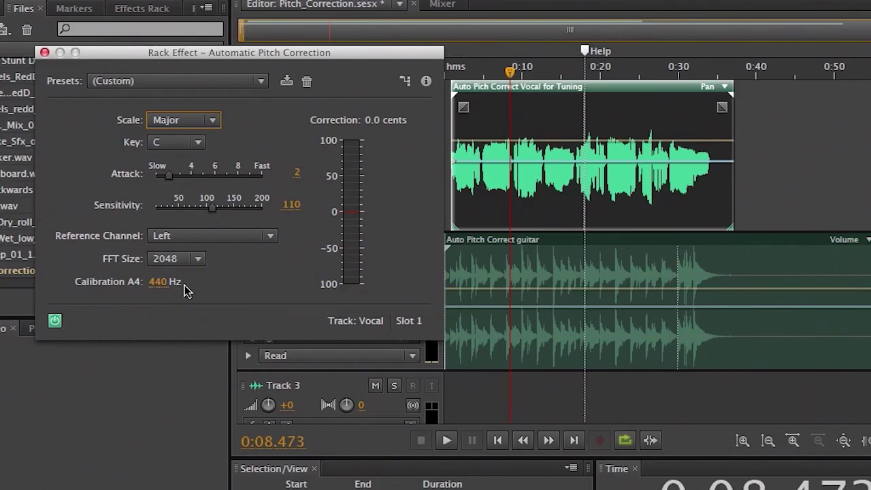
click(196, 259)
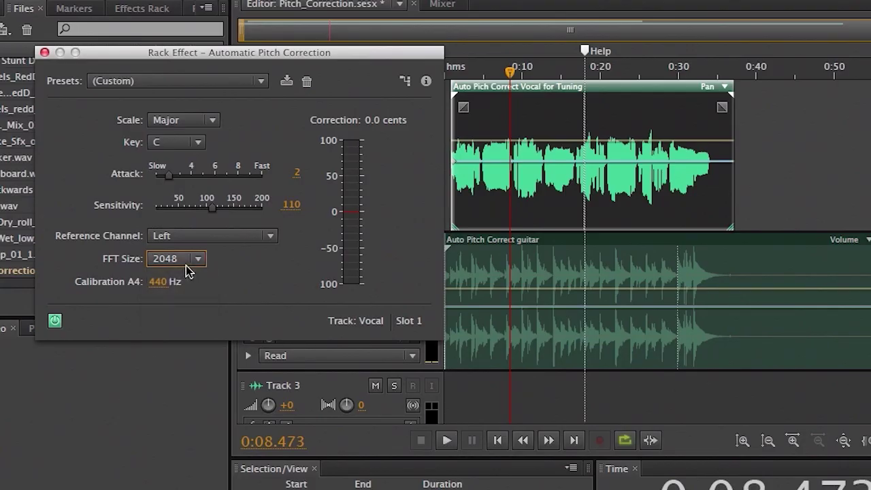
click(186, 264)
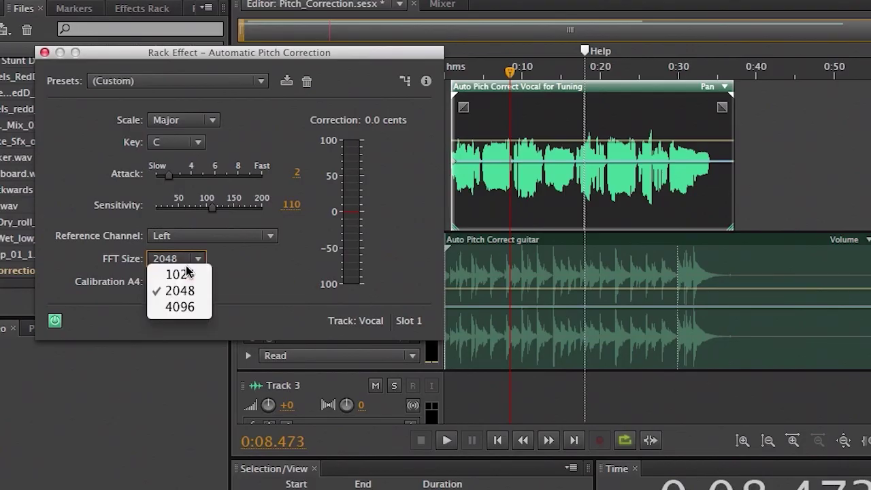
click(182, 270)
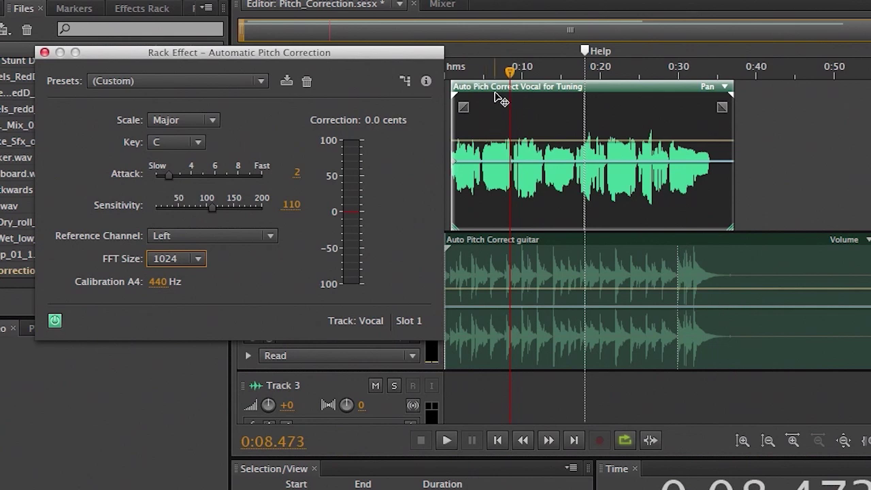
click(55, 322)
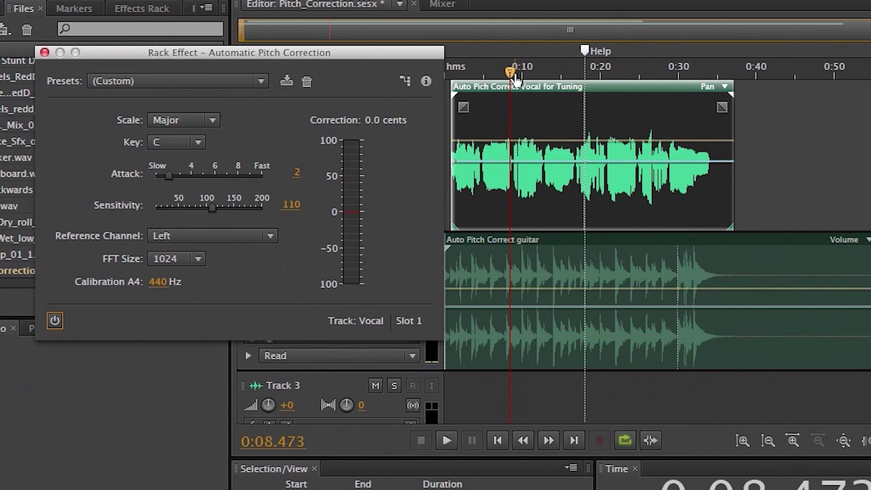
drag(511, 72, 342, 315)
click(373, 249)
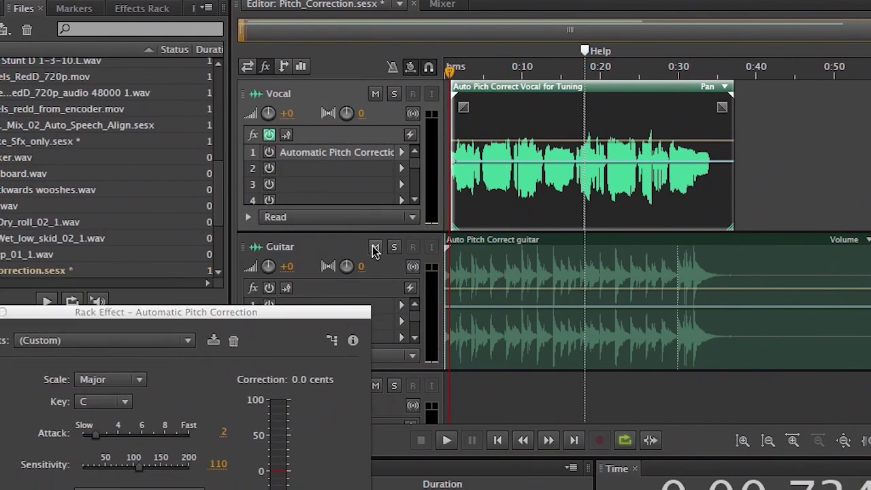
drag(263, 313, 332, 42)
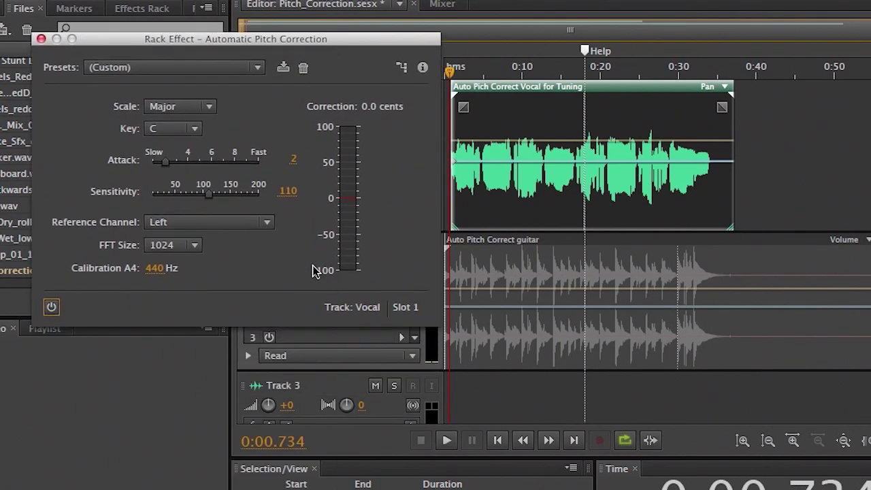
key(space)
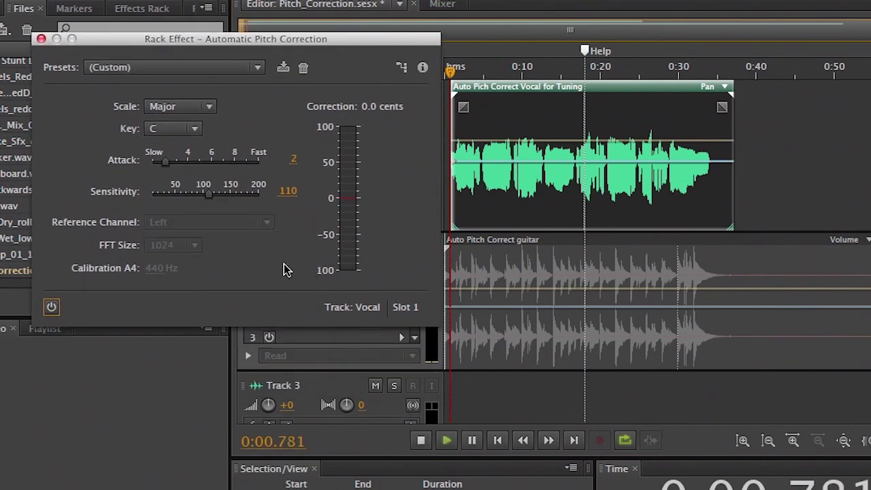
click(52, 308)
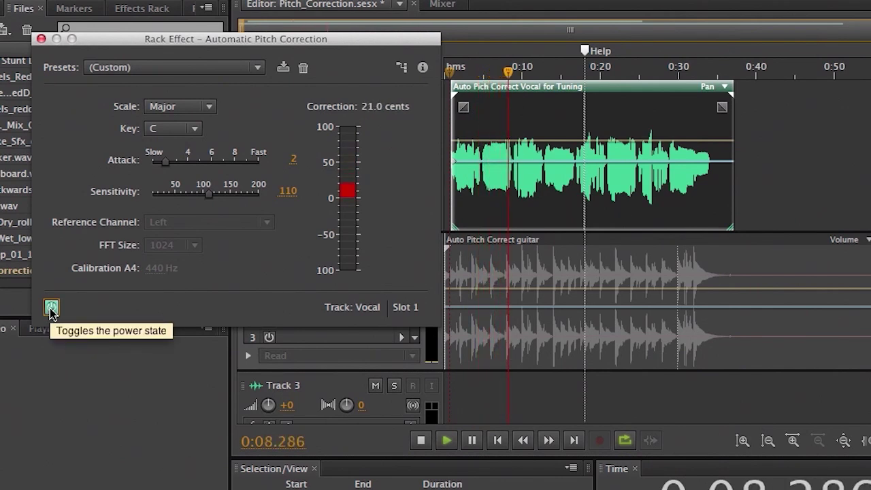
click(52, 308)
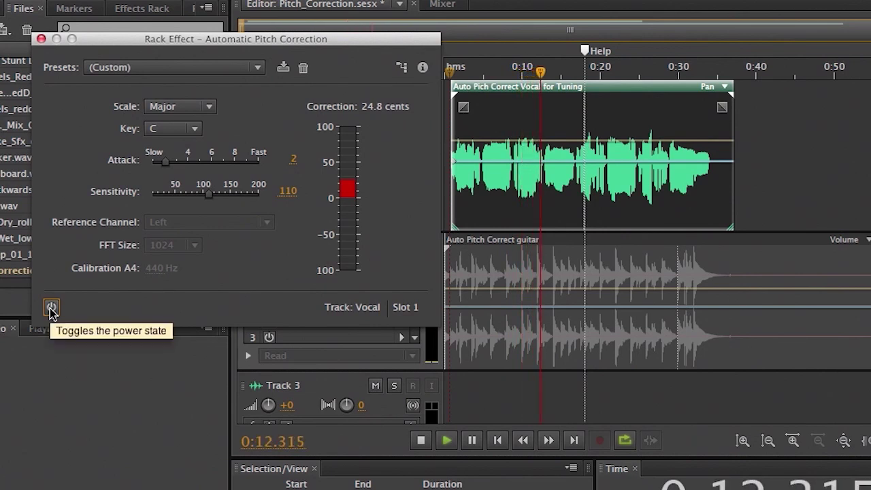
click(51, 308)
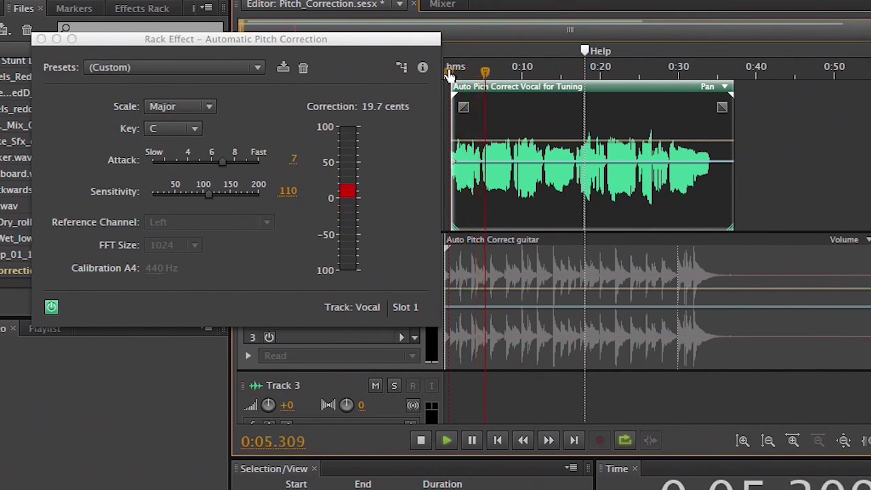
Step: Briefly mute then unmute the Guitar track, and stop playback
drag(295, 39, 185, 32)
click(375, 247)
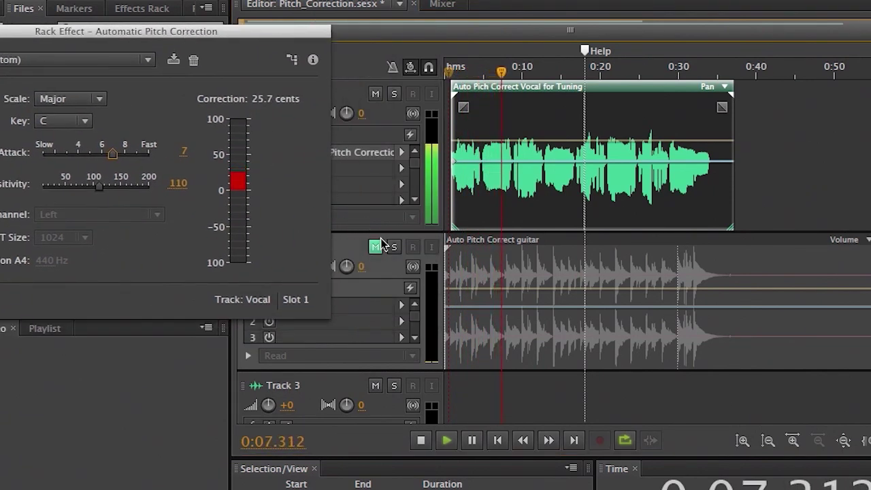
click(376, 247)
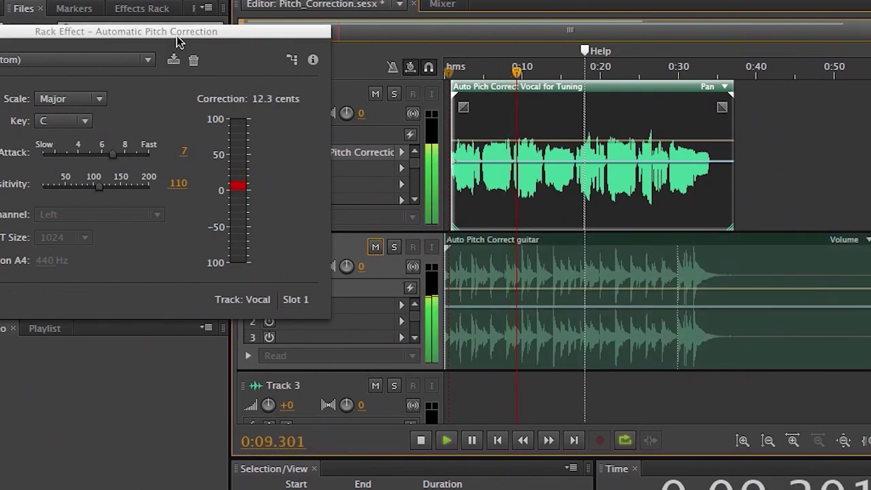
drag(181, 40, 260, 7)
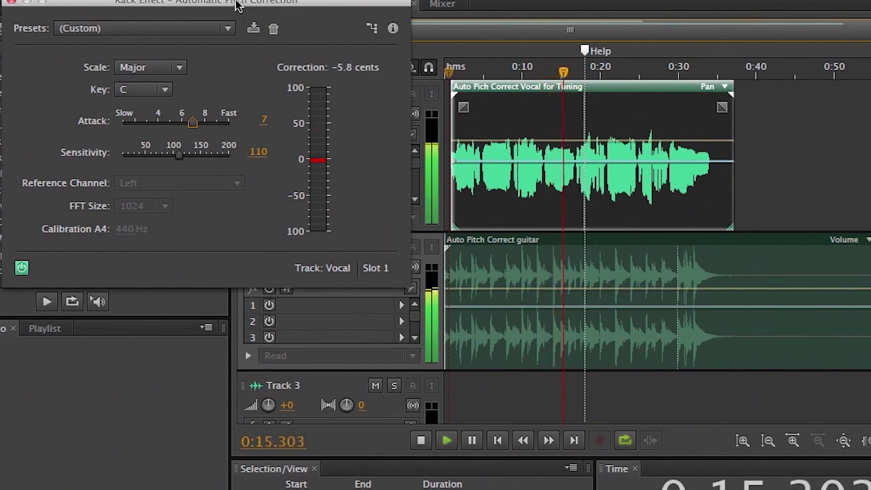
key(space)
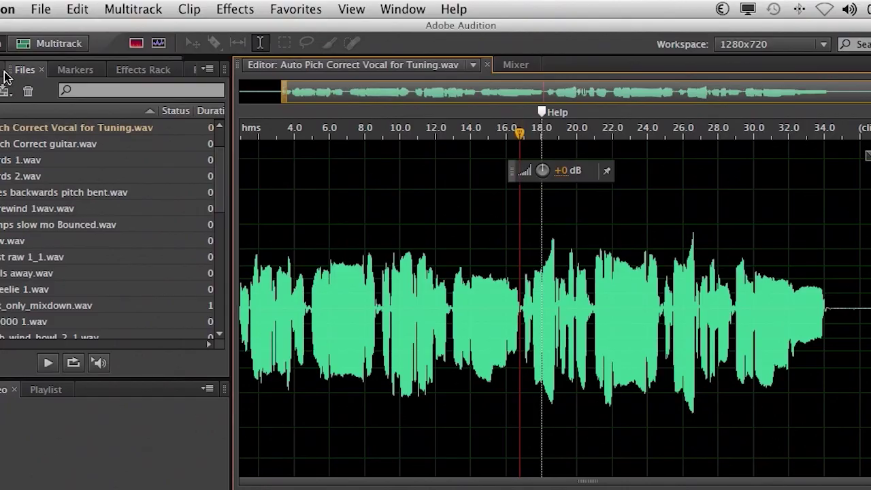
Step: Apply Manual Pitch Correction (process) from Effects > Time and Pitch to the vocal file
click(234, 9)
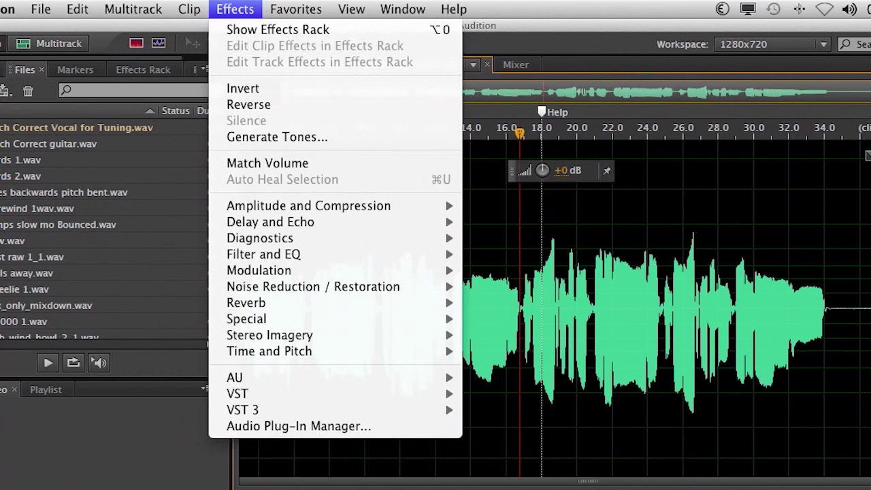
mouse_move(307, 352)
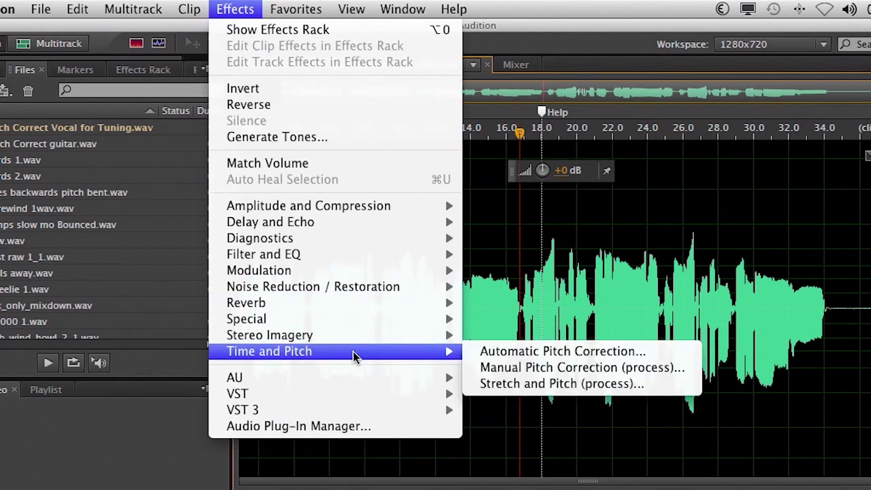
click(597, 367)
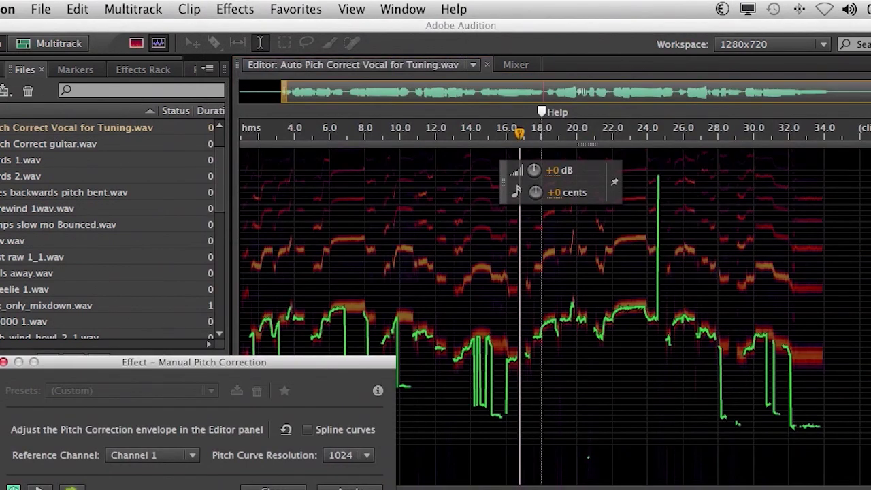
Step: Move the correction dialog aside and zoom the view to about -1 to 6 seconds
drag(119, 366, 59, 413)
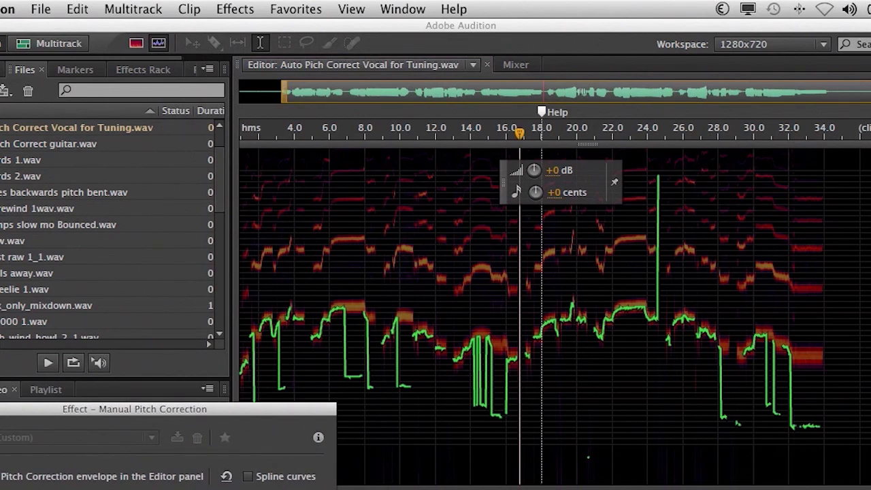
drag(600, 93, 557, 93)
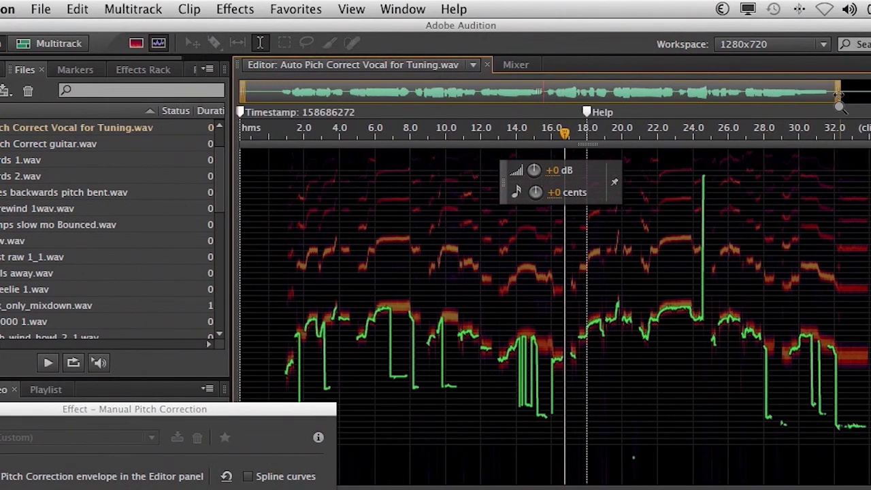
drag(838, 96, 373, 83)
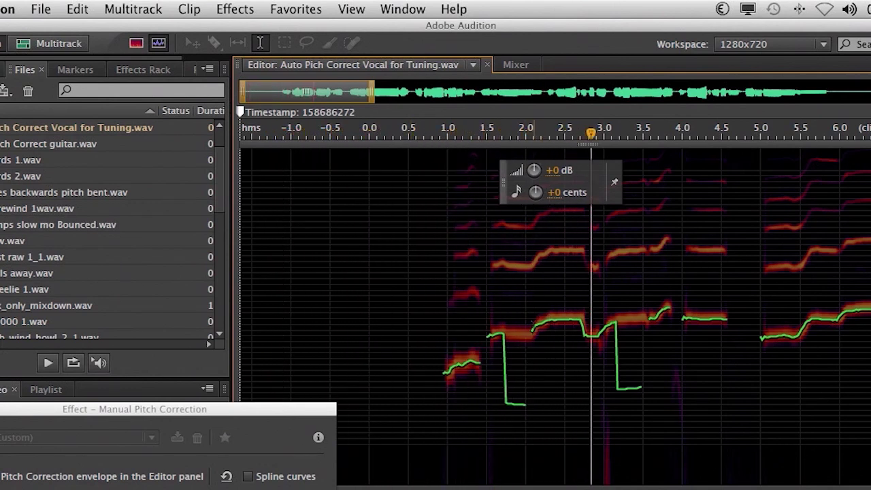
Step: Select the note from about 2.2 to 2.5 seconds and loop its playback
drag(532, 305, 558, 319)
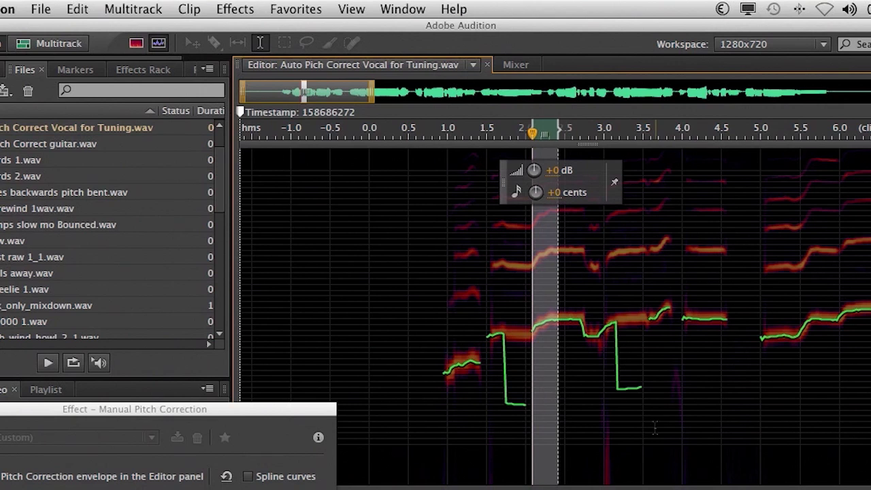
key(space)
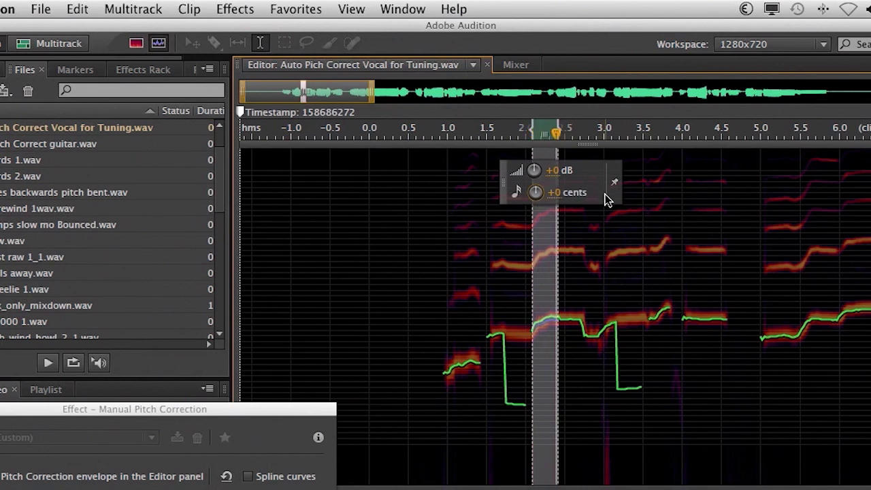
Step: Scrub the note's pitch shift through several cent offsets toward +90, and extend the selection to about 2.8 s
drag(560, 192, 619, 193)
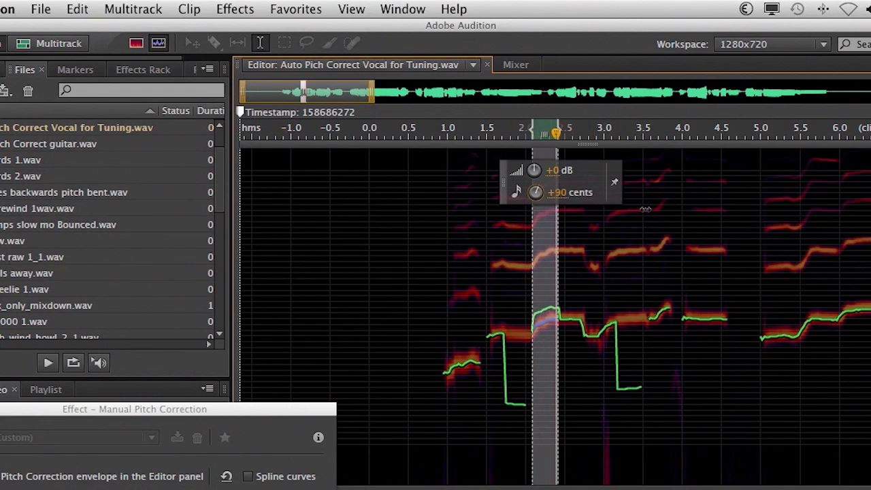
drag(633, 213, 577, 230)
drag(662, 232, 665, 237)
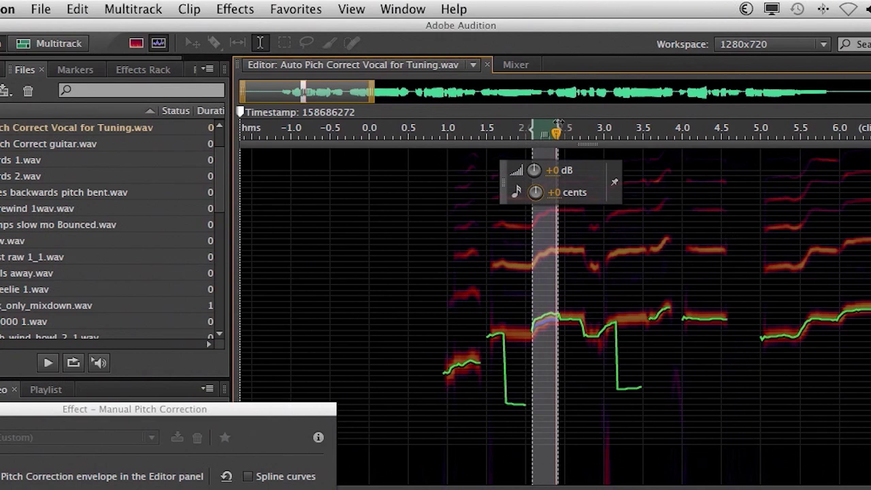
drag(556, 124, 587, 127)
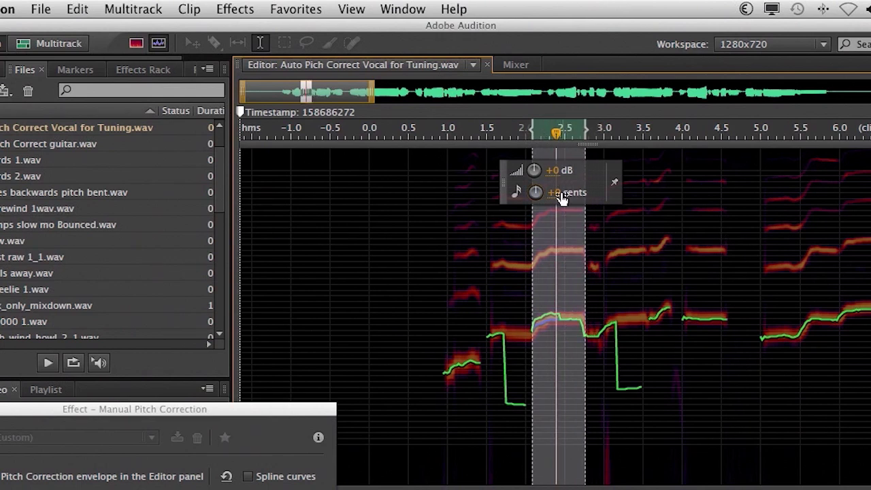